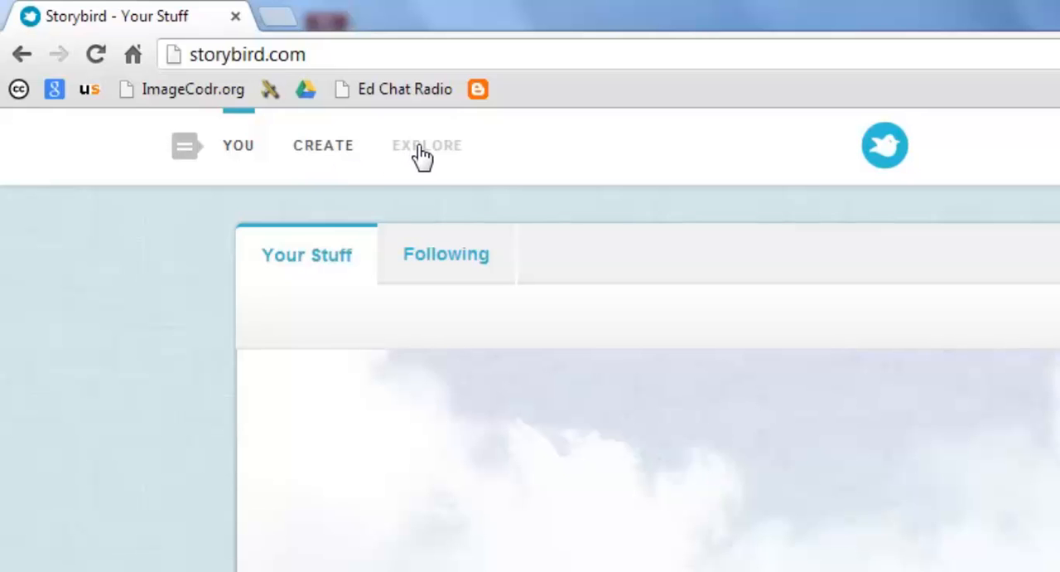
- Go to the Create section and search the artwork tags for "sad"
{"action": "left_click", "coordinate": [245, 155]}
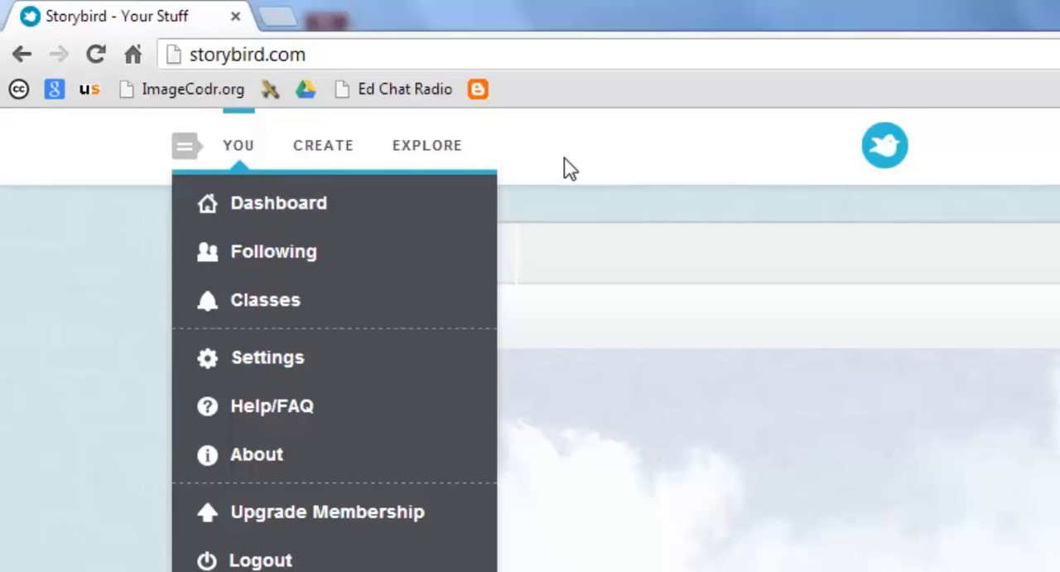
{"action": "left_click", "coordinate": [327, 156]}
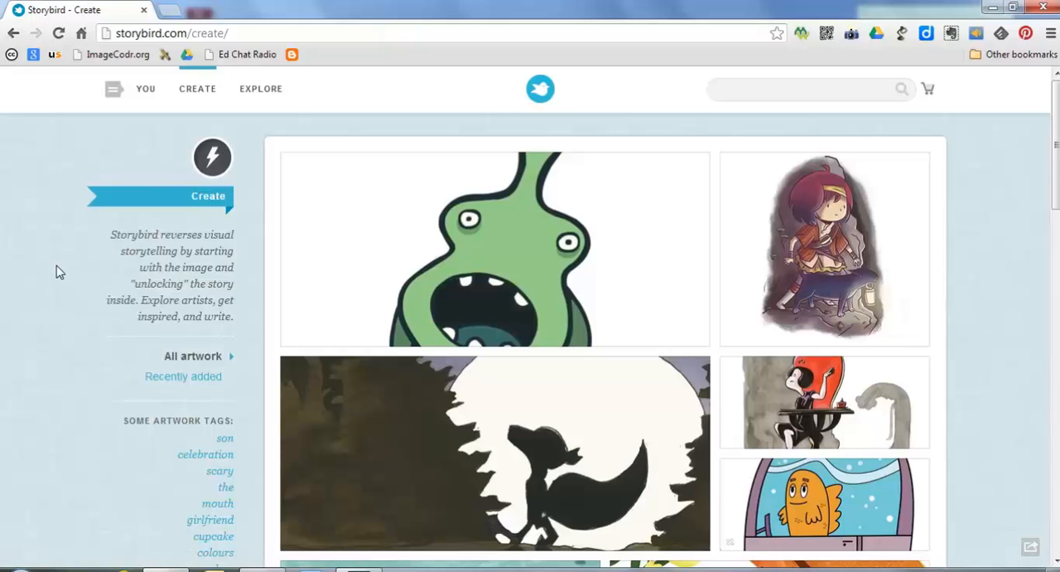
{"action": "scroll", "coordinate": [58, 271], "scroll_direction": "down", "scroll_amount": 2}
{"action": "scroll", "coordinate": [58, 272], "scroll_direction": "down", "scroll_amount": 1}
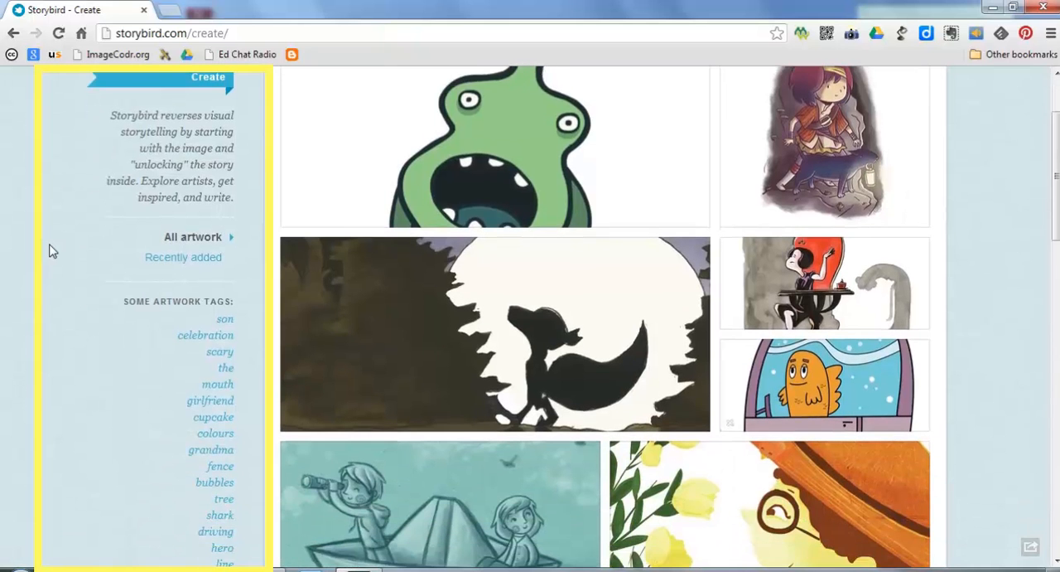
{"action": "scroll", "coordinate": [50, 251], "scroll_direction": "down", "scroll_amount": 1}
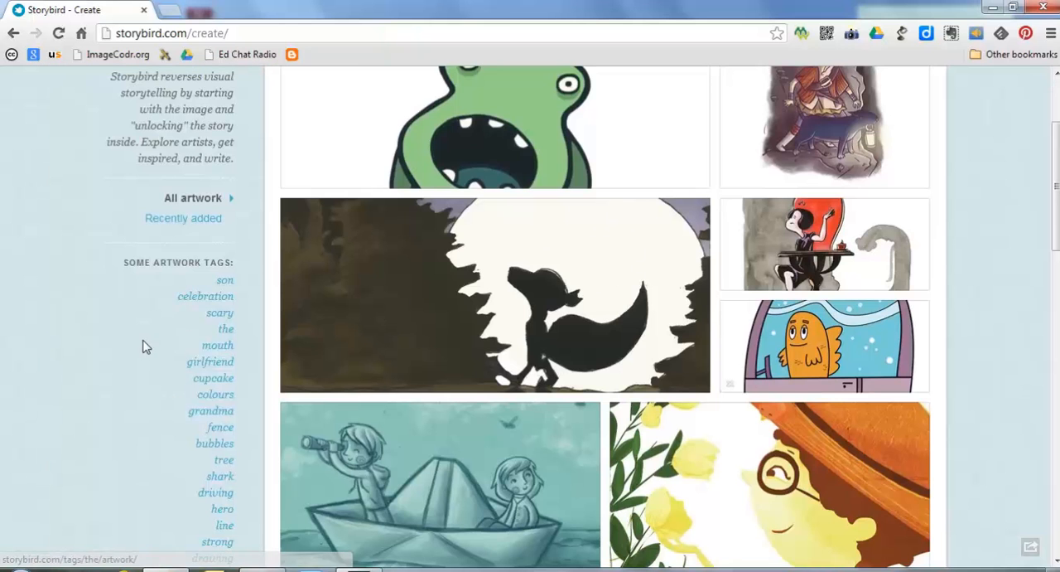
{"action": "scroll", "coordinate": [143, 347], "scroll_direction": "down", "scroll_amount": 3}
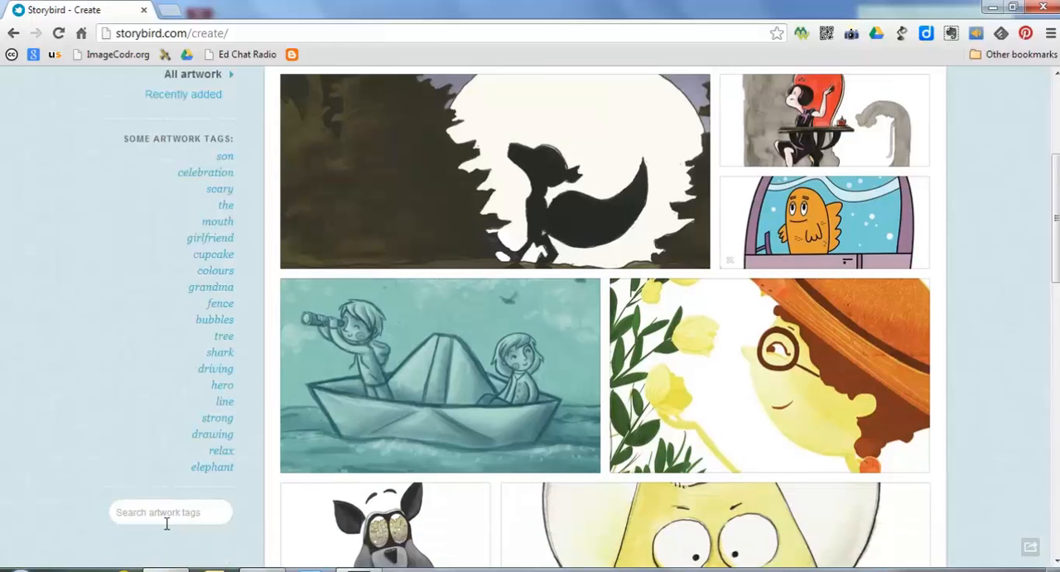
{"action": "left_click", "coordinate": [159, 512]}
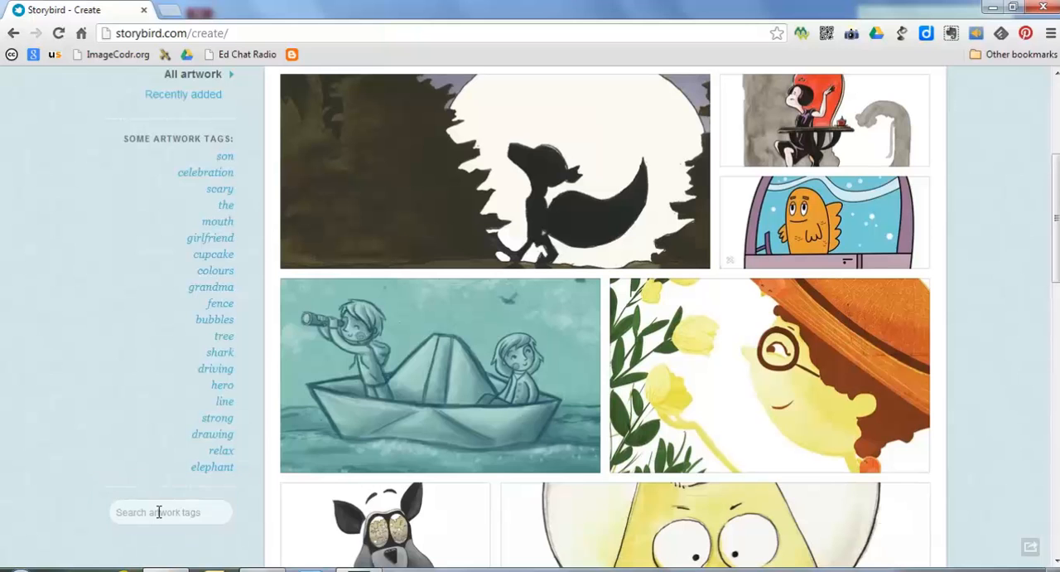
{"action": "type", "text": "sad"}
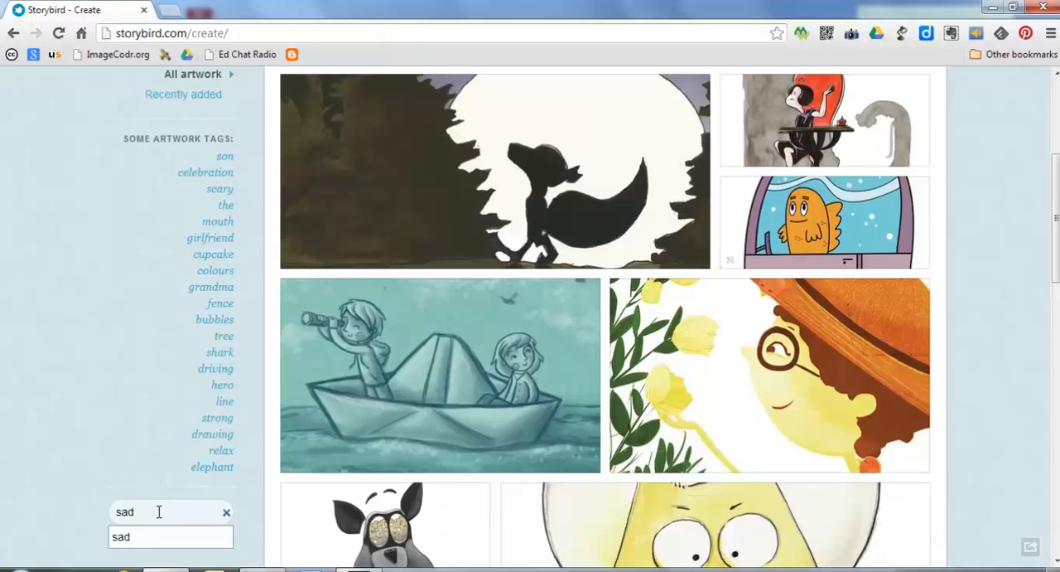
{"action": "key", "text": "Return"}
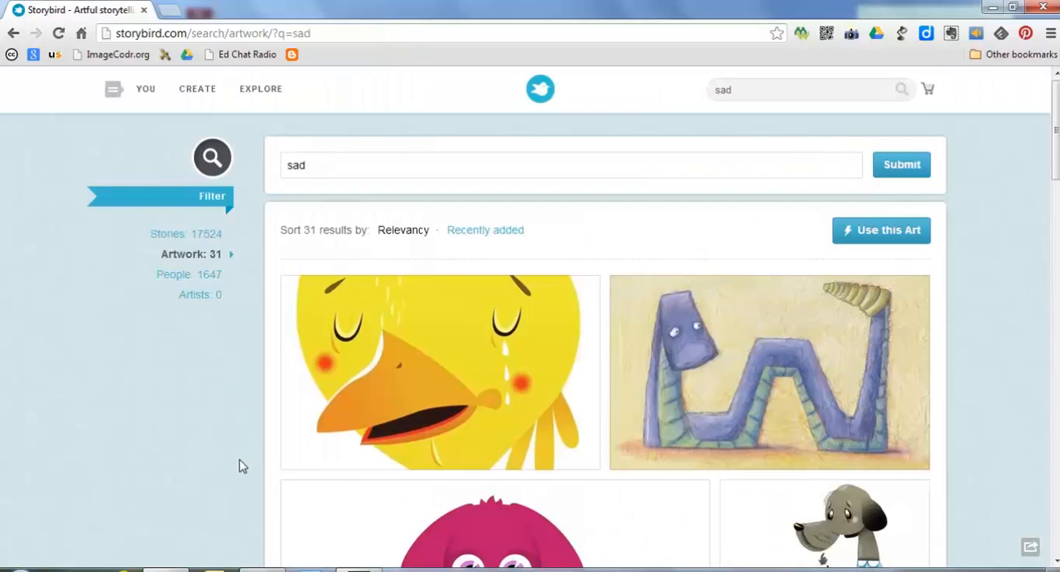
- Open the artwork showing the sad dog in a blue shirt with a cat and use it for a story
{"action": "scroll", "coordinate": [489, 416], "scroll_direction": "down", "scroll_amount": 3}
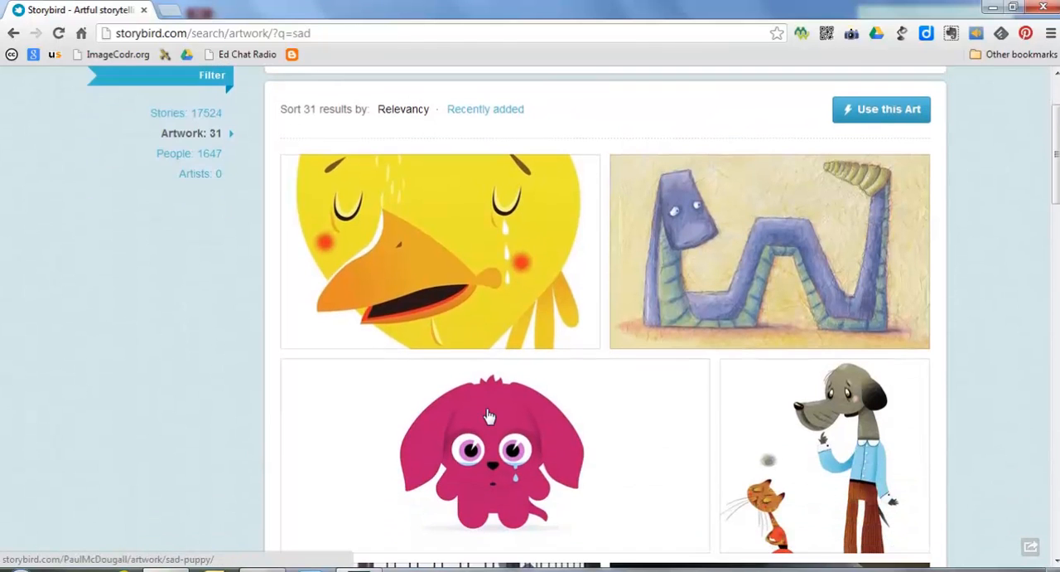
{"action": "scroll", "coordinate": [489, 416], "scroll_direction": "up", "scroll_amount": 1}
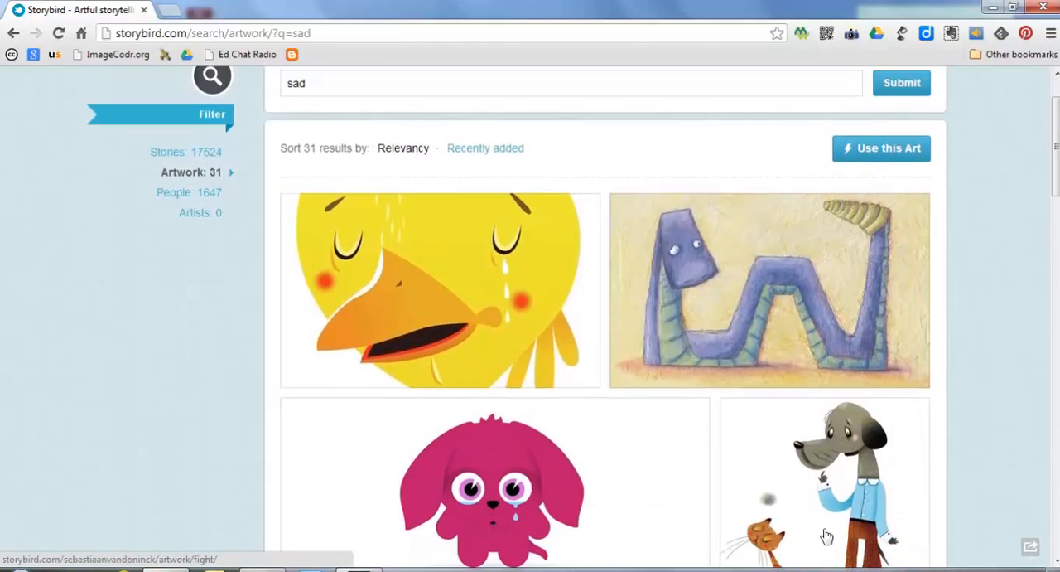
{"action": "scroll", "coordinate": [839, 495], "scroll_direction": "down", "scroll_amount": 1}
{"action": "left_click", "coordinate": [834, 469]}
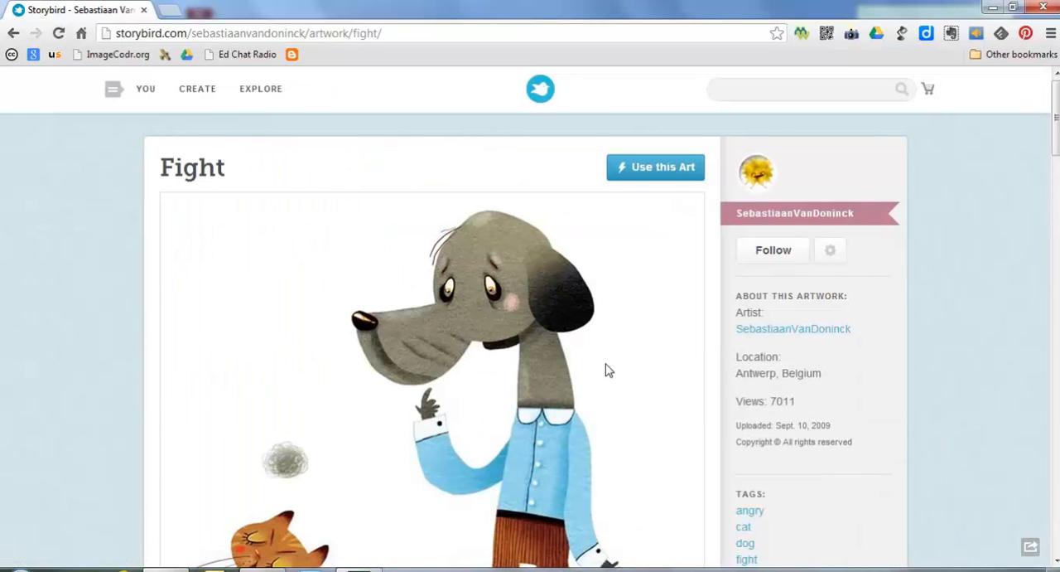
{"action": "scroll", "coordinate": [607, 369], "scroll_direction": "down", "scroll_amount": 1}
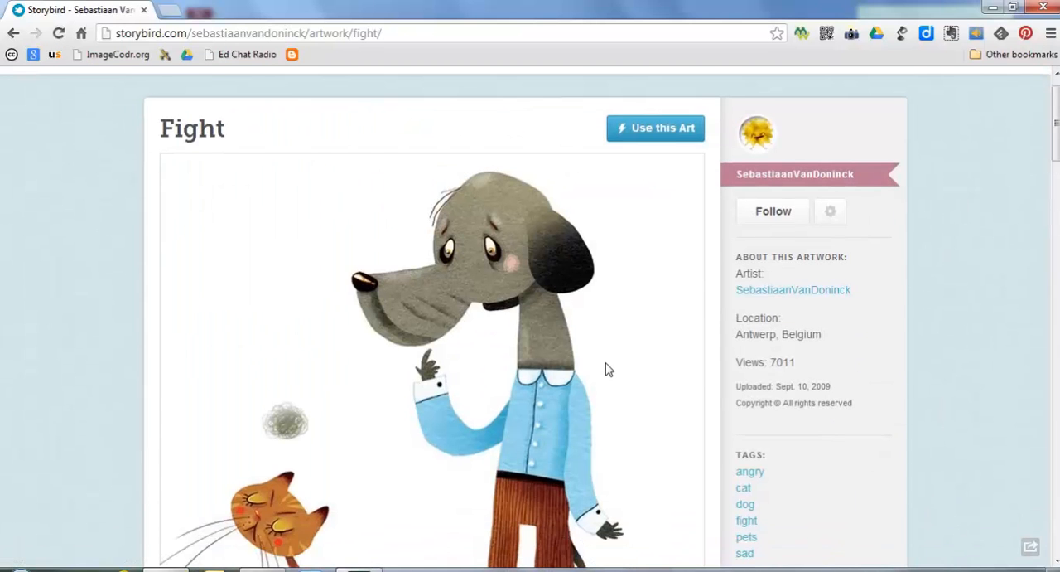
{"action": "left_click", "coordinate": [663, 130]}
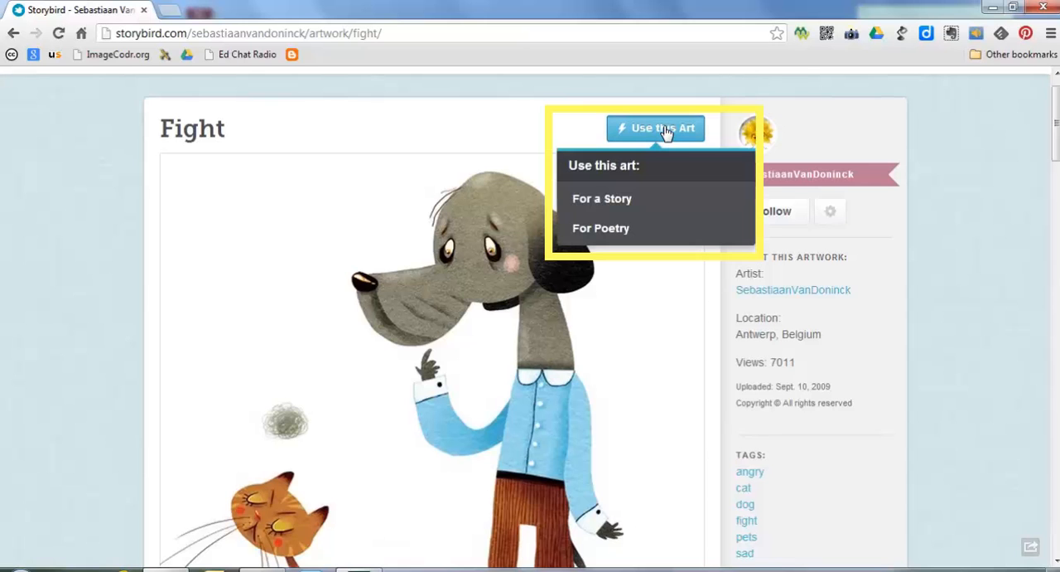
{"action": "left_click", "coordinate": [604, 202]}
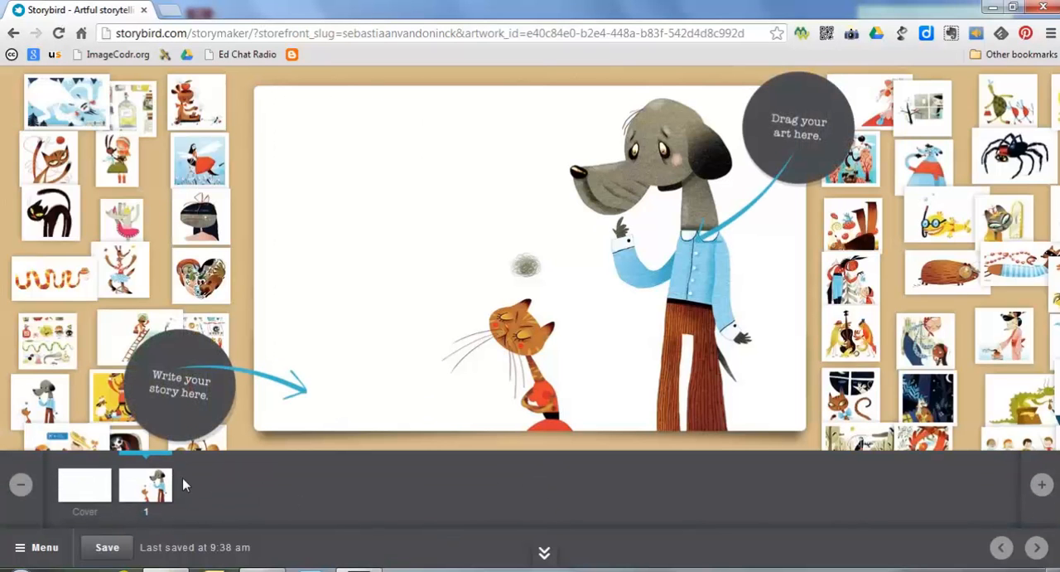
- Give the story's cover the Classic style
{"action": "left_click", "coordinate": [82, 490]}
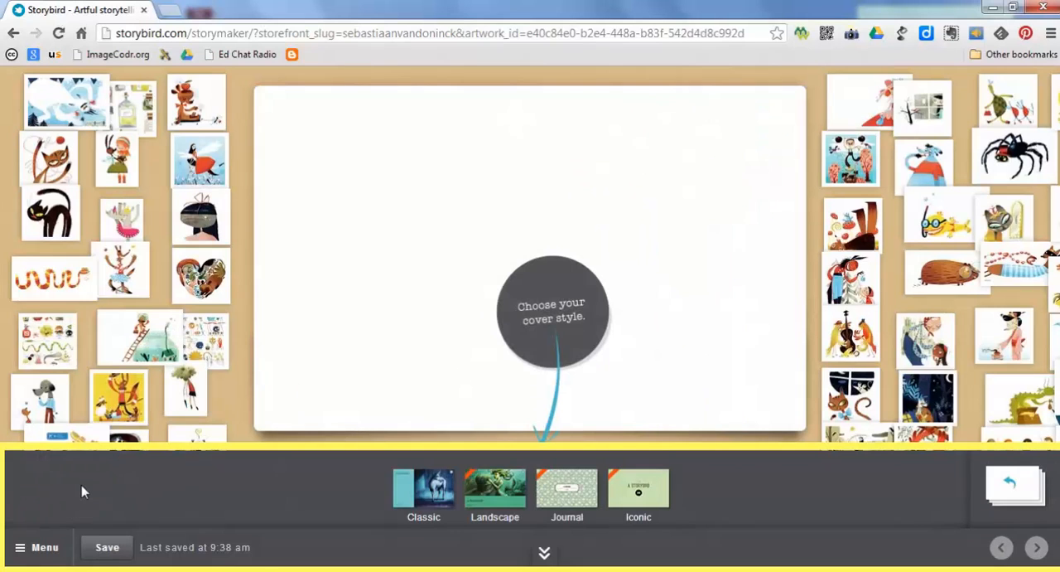
{"action": "left_click", "coordinate": [421, 494]}
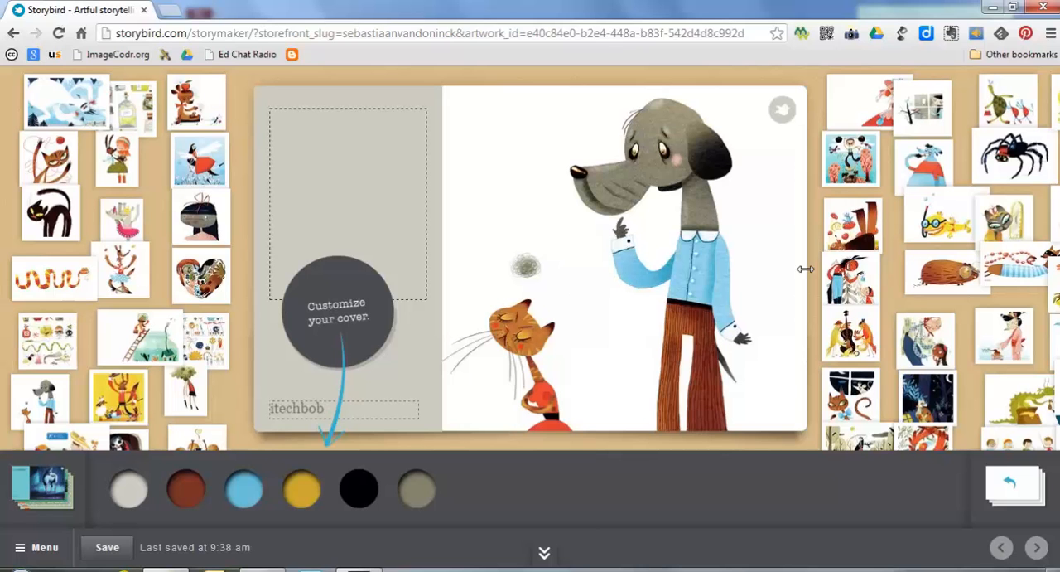
{"action": "left_click_drag", "start_coordinate": [924, 161], "coordinate": [820, 209]}
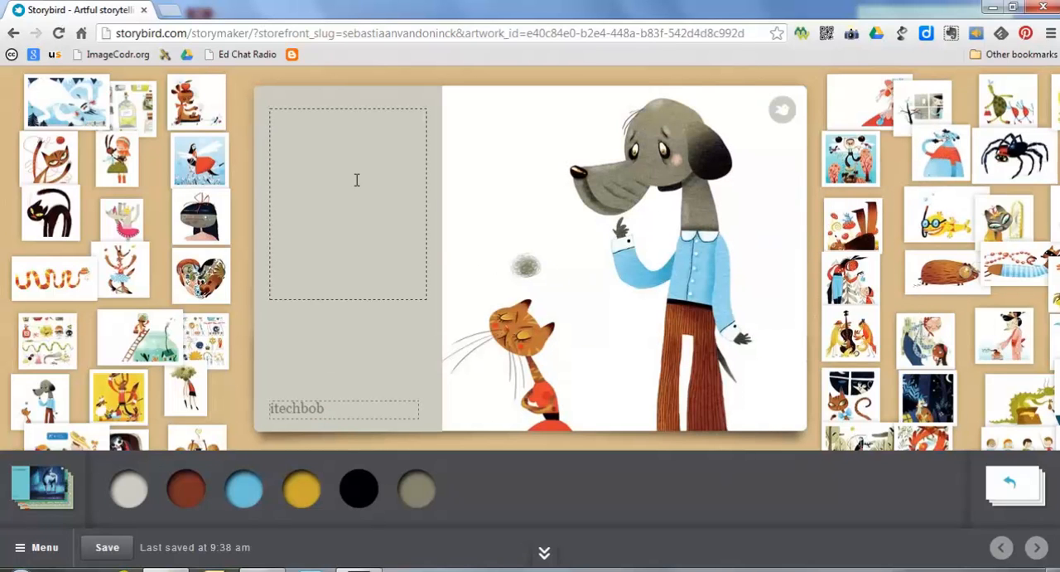
- Title the cover "The Fight" and replace the username on it with the author's first name
{"action": "left_click", "coordinate": [302, 135]}
{"action": "type", "text": "The Fight"}
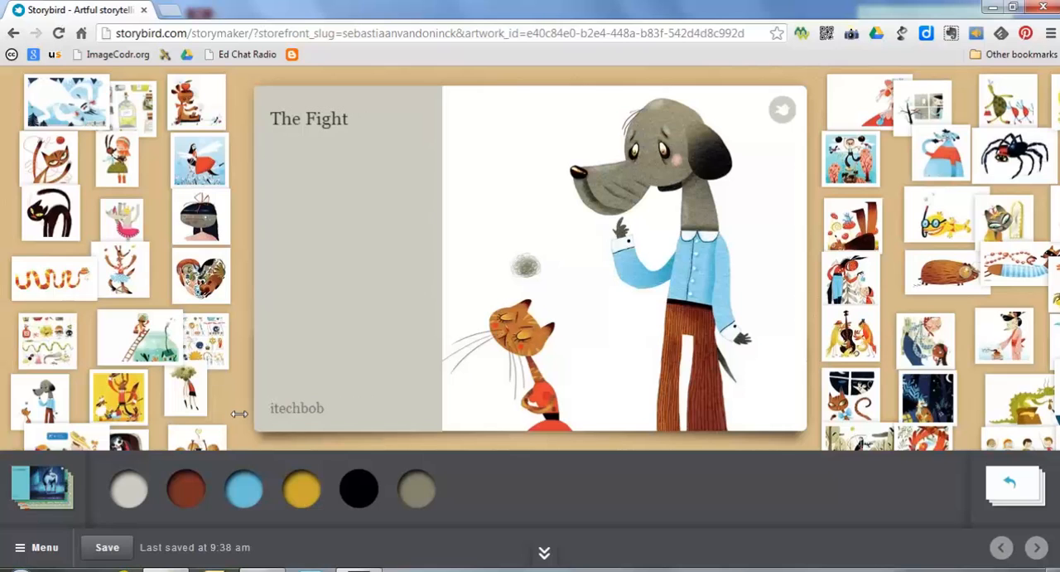
{"action": "double_click", "coordinate": [298, 412]}
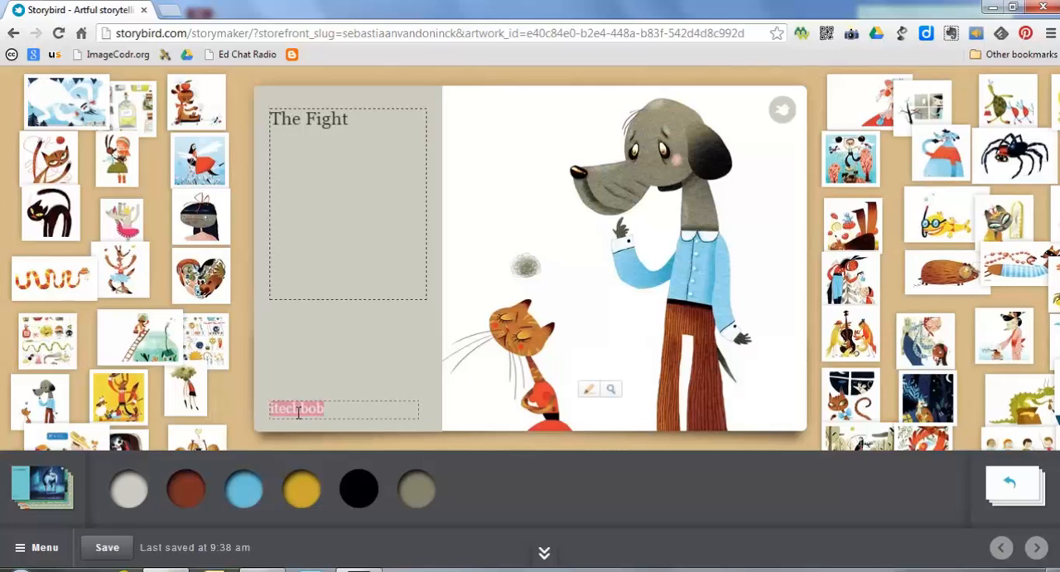
{"action": "type", "text": "B"}
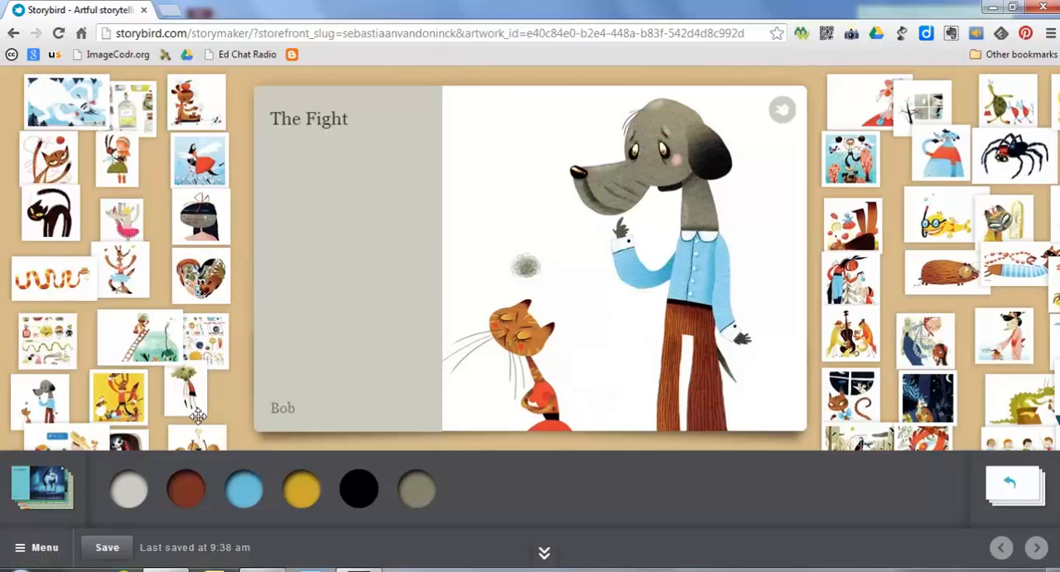
- Return to page 1 of the story and write "The girl was unhappy." beside the artwork
{"action": "left_click", "coordinate": [1009, 487]}
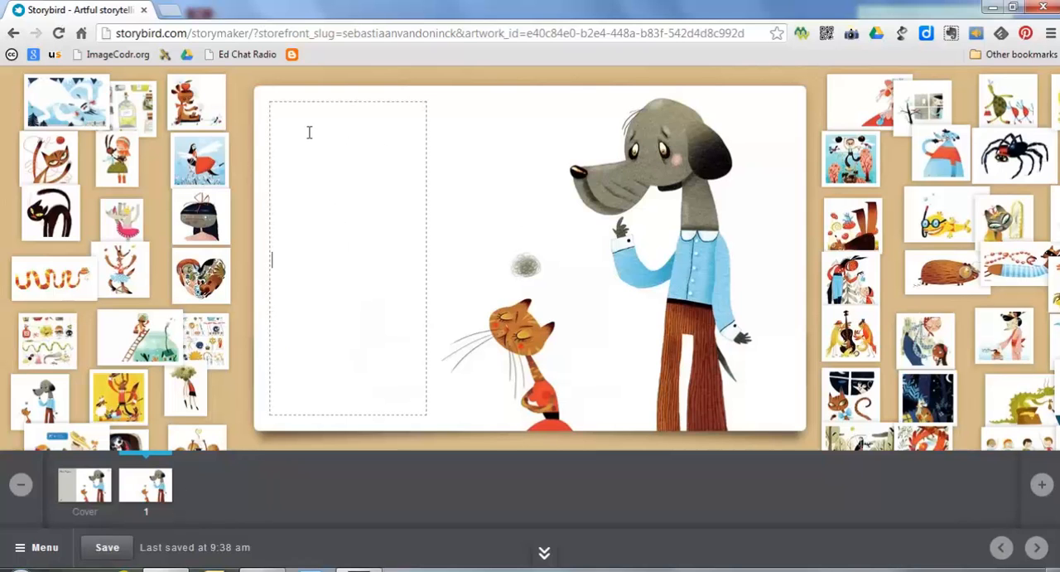
{"action": "type", "text": "The girl was unhappy."}
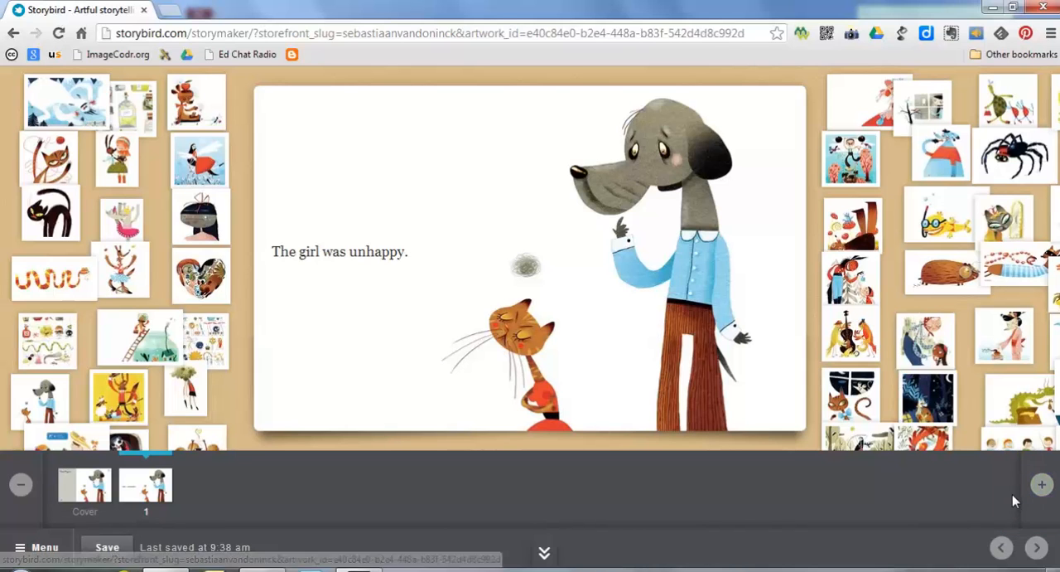
- Add a second page with the yellow bird on a tricycle artwork and the text "It all started out...."
{"action": "left_click", "coordinate": [1044, 486]}
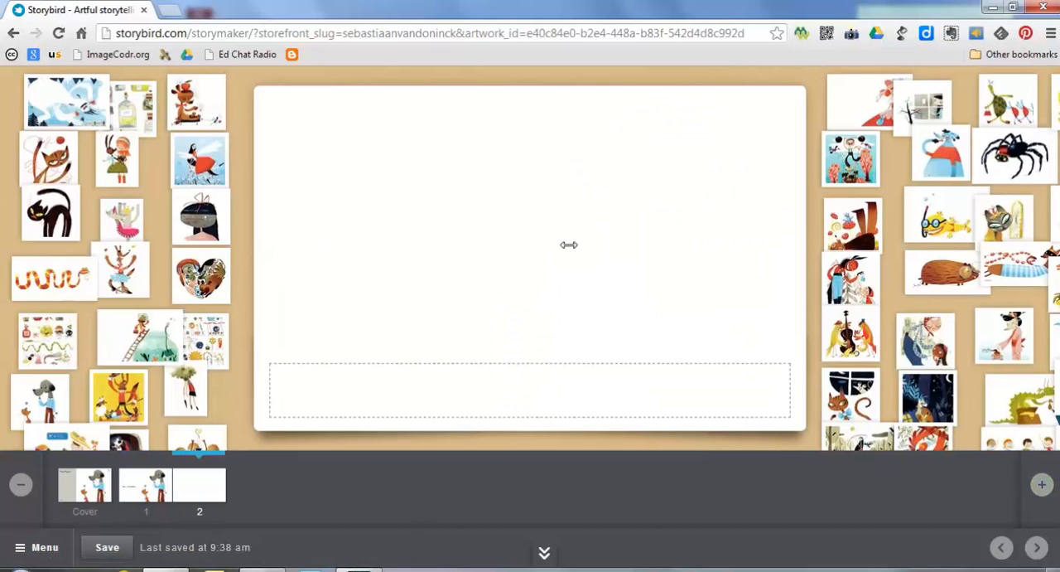
{"action": "left_click_drag", "start_coordinate": [969, 307], "coordinate": [911, 305]}
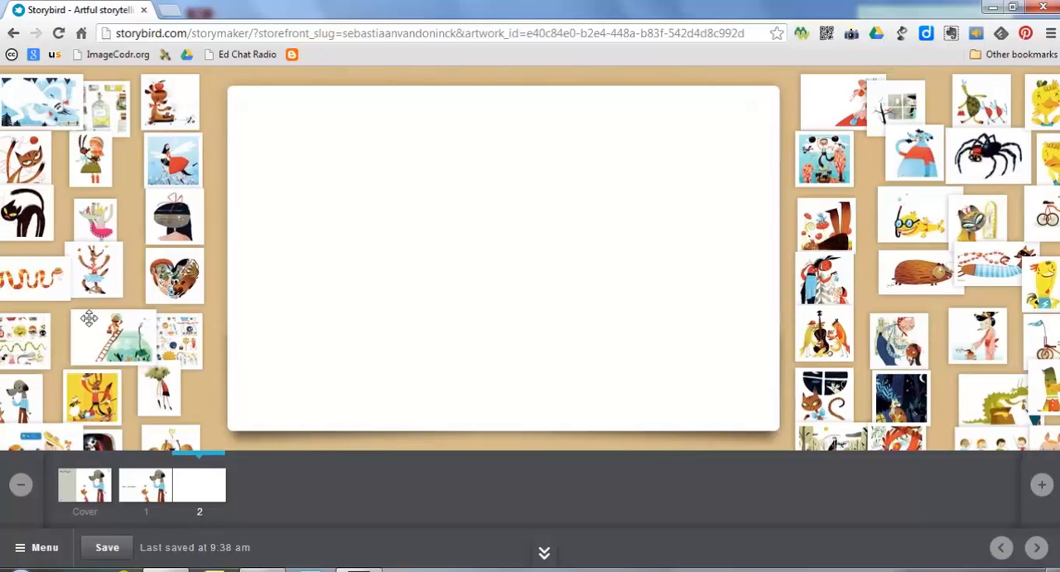
{"action": "left_click_drag", "start_coordinate": [56, 316], "coordinate": [187, 307]}
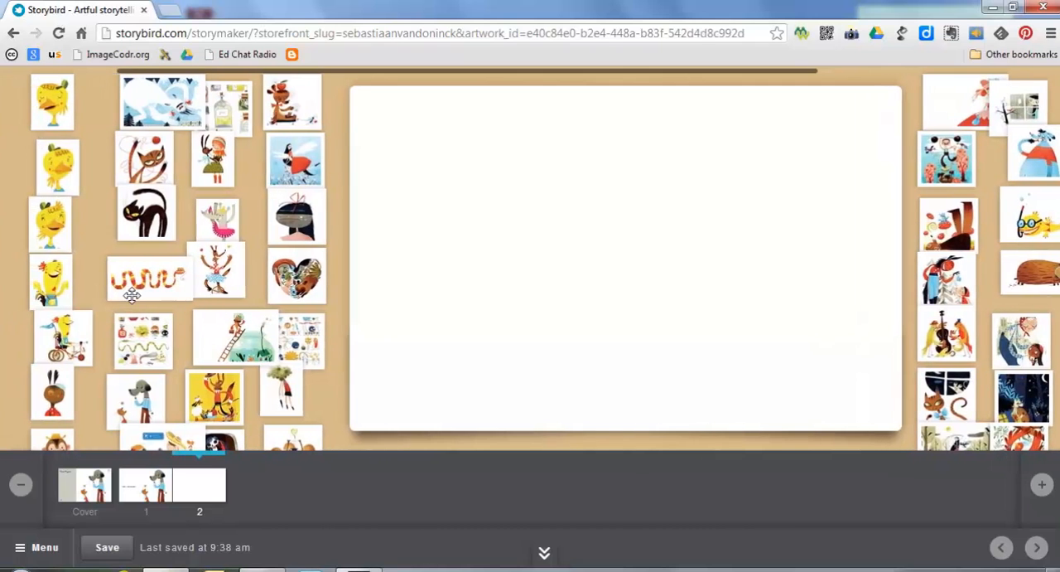
{"action": "left_click_drag", "start_coordinate": [54, 338], "coordinate": [664, 246]}
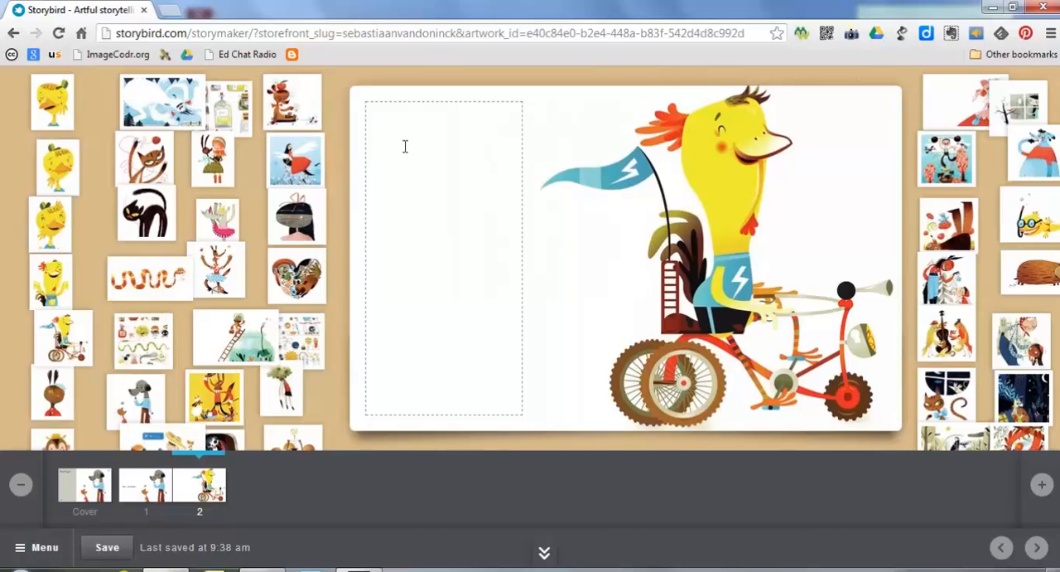
{"action": "type", "text": "It all started out...."}
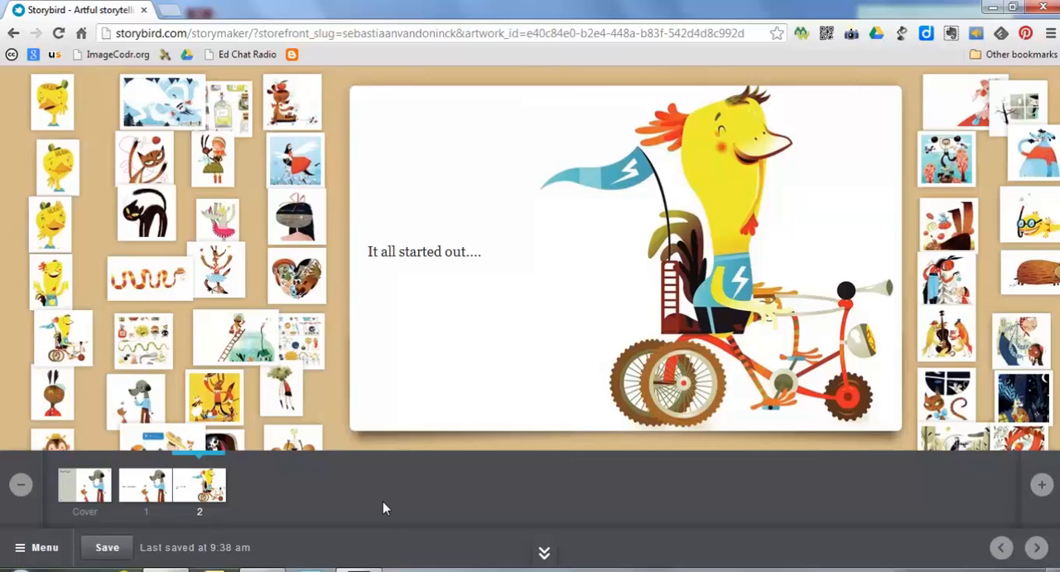
- Add a third page and place the fishbowl-and-ladder artwork on its left side
{"action": "left_click", "coordinate": [1041, 487]}
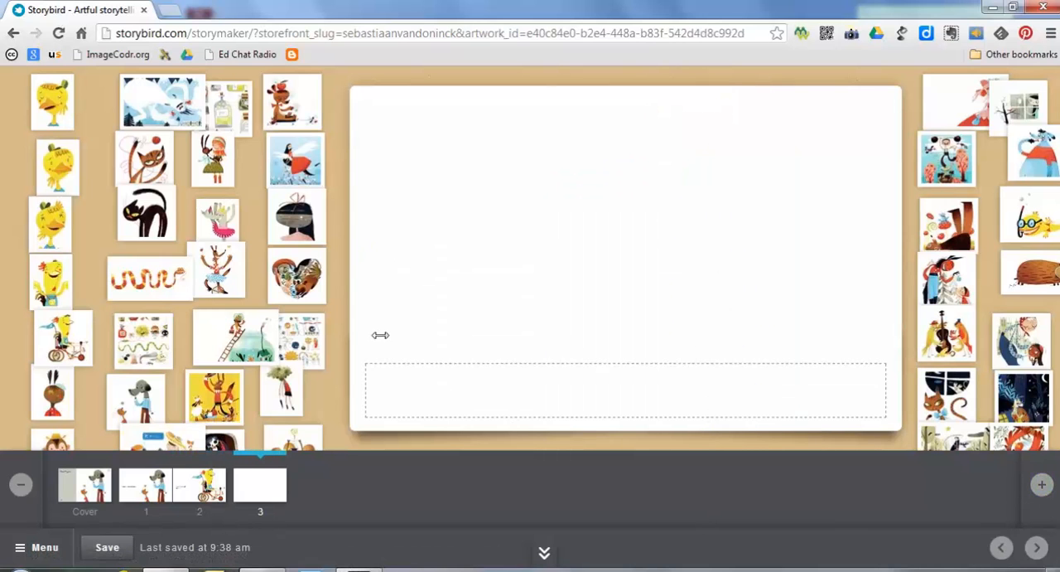
{"action": "left_click_drag", "start_coordinate": [224, 328], "coordinate": [402, 218]}
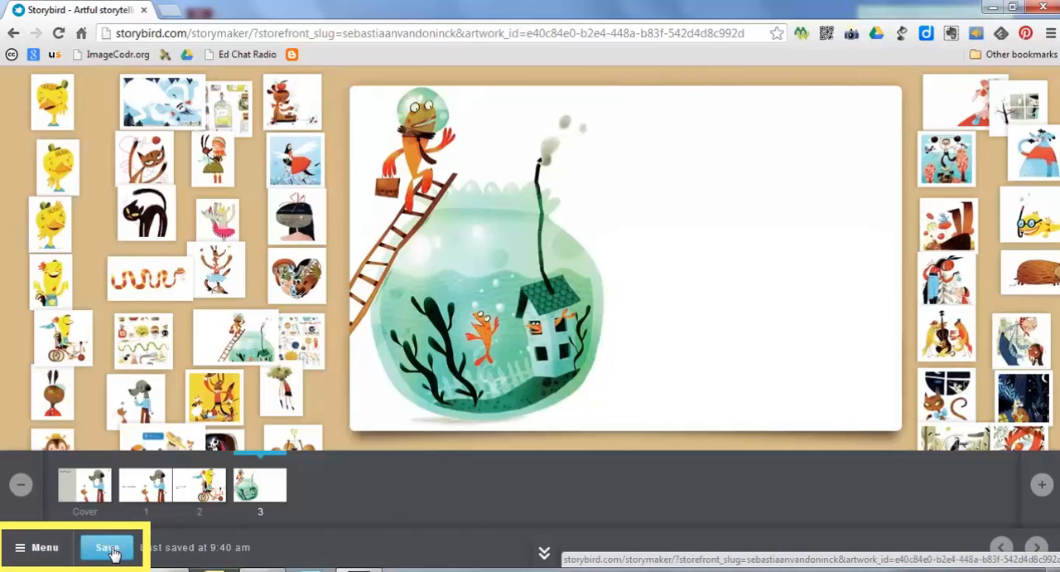
- Open the collaborator invitation for the story and view the class list of people who can be invited
{"action": "left_click", "coordinate": [37, 549]}
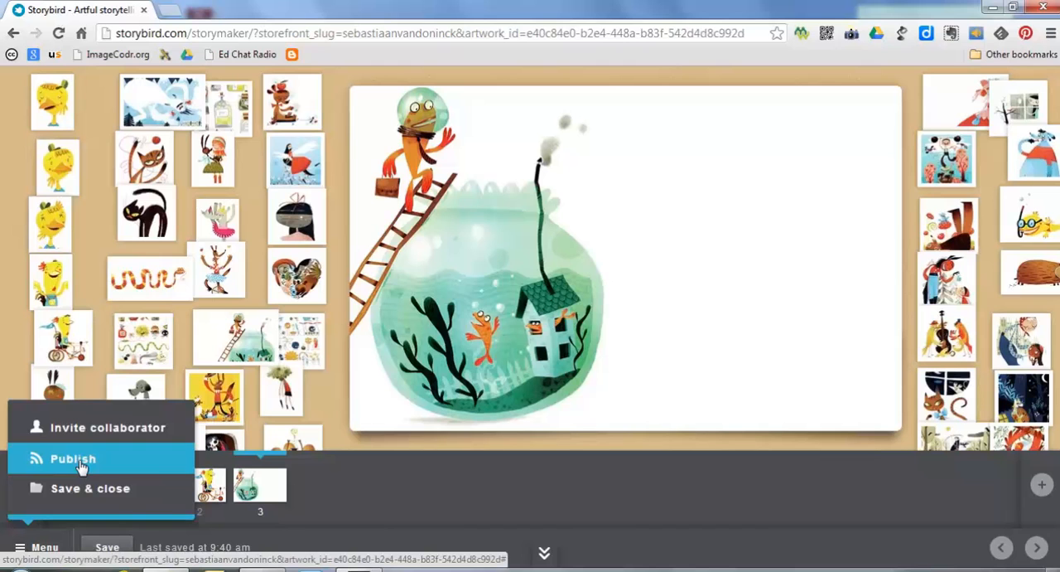
{"action": "left_click", "coordinate": [138, 435]}
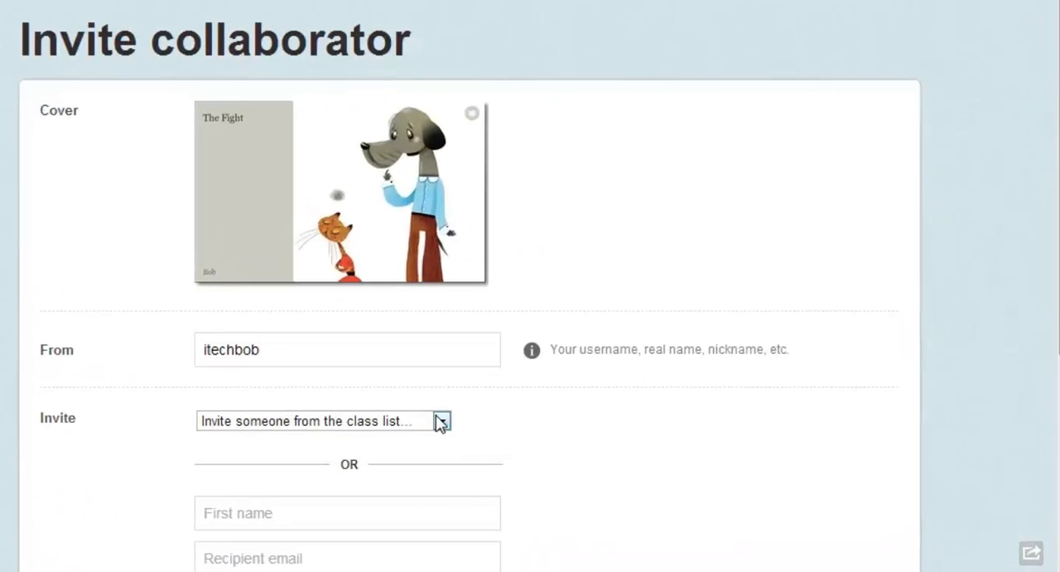
{"action": "left_click", "coordinate": [441, 424]}
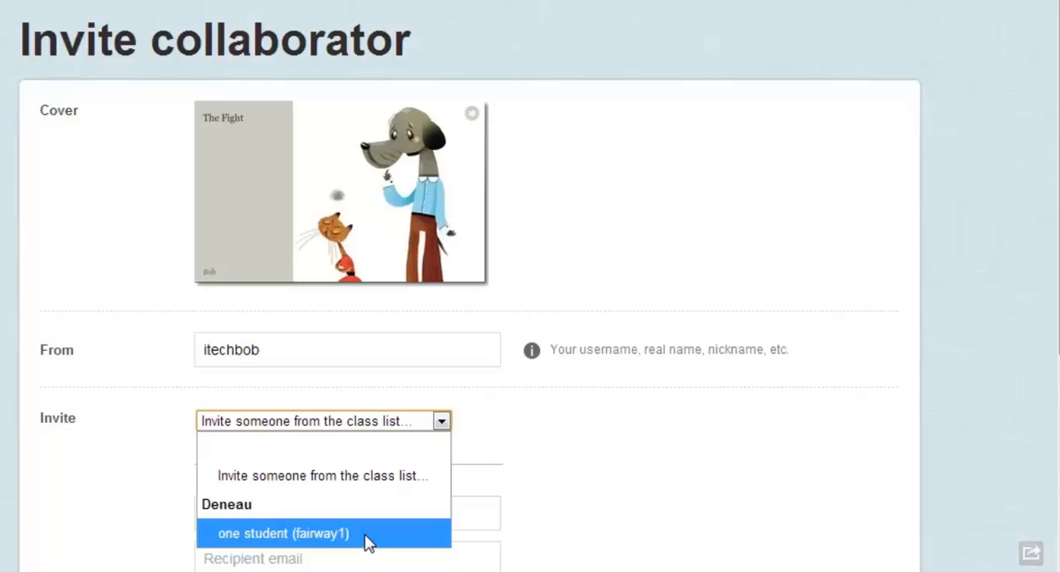
{"action": "left_click", "coordinate": [523, 422]}
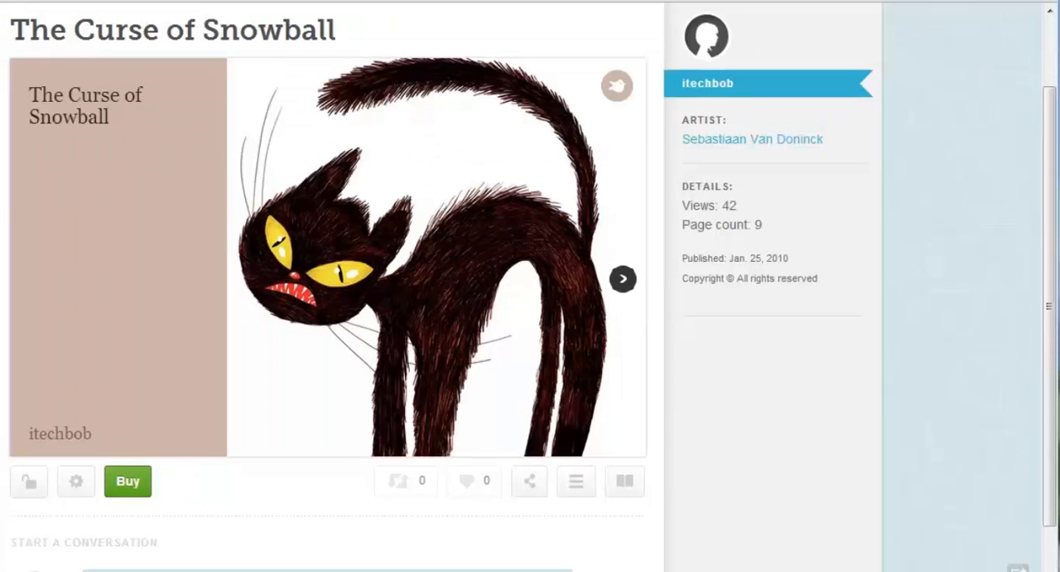
- Page through the published story "The Curse of Snowball" from its cover to the second page
{"action": "left_click", "coordinate": [614, 275]}
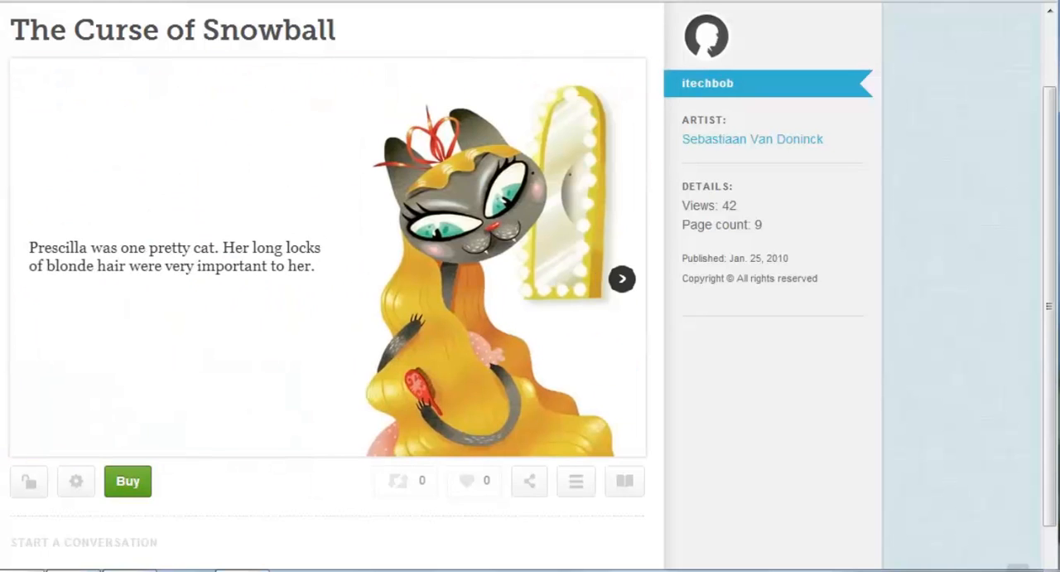
{"action": "left_click", "coordinate": [615, 277]}
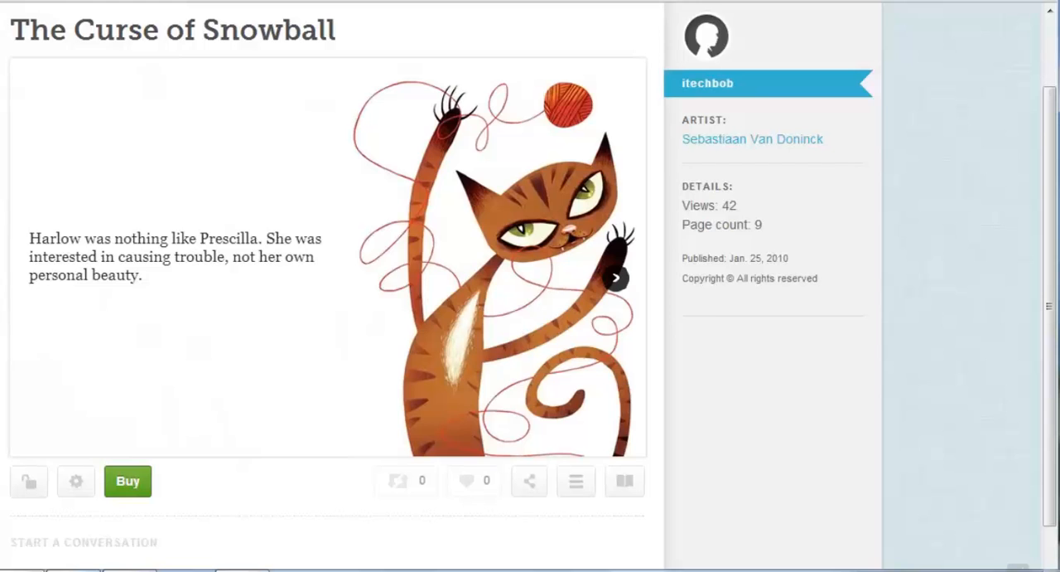
- Page through the rest of "The Curse of Snowball" to its closing screen
{"action": "left_click", "coordinate": [615, 278]}
{"action": "left_click", "coordinate": [615, 277]}
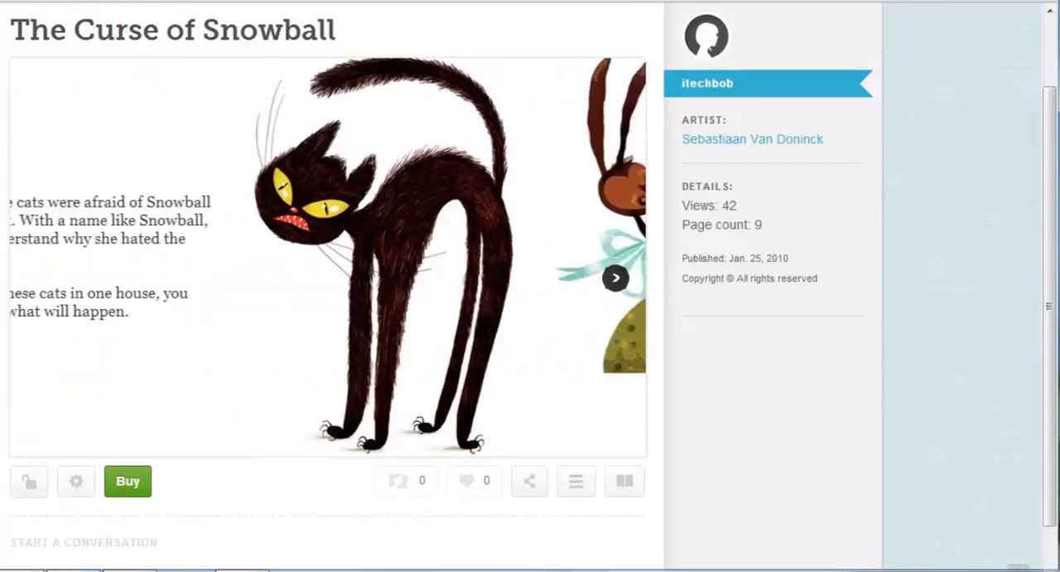
{"action": "left_click", "coordinate": [615, 278]}
{"action": "left_click", "coordinate": [616, 277]}
{"action": "left_click", "coordinate": [616, 277]}
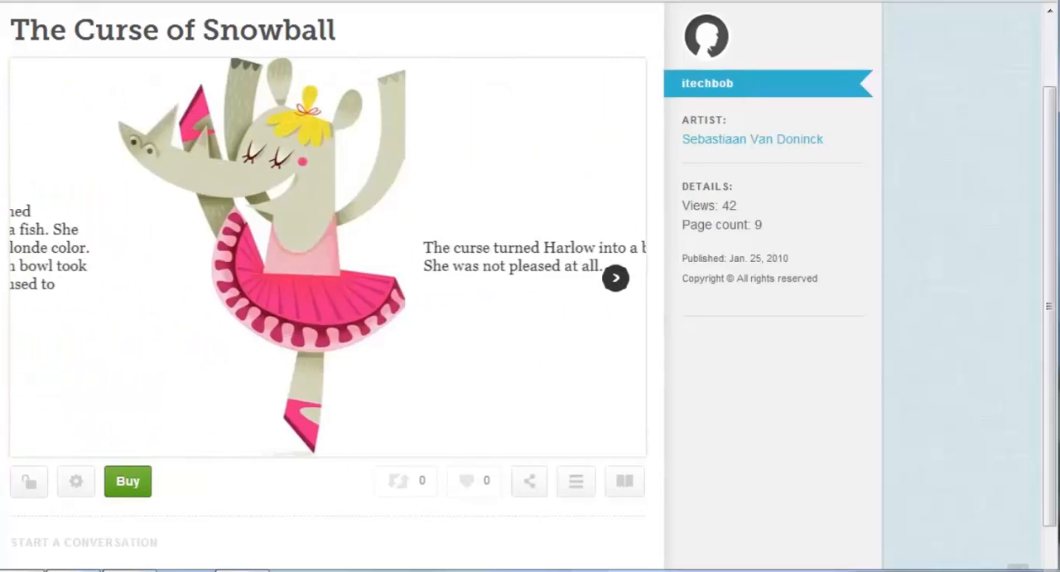
{"action": "left_click", "coordinate": [616, 278]}
{"action": "left_click", "coordinate": [616, 277]}
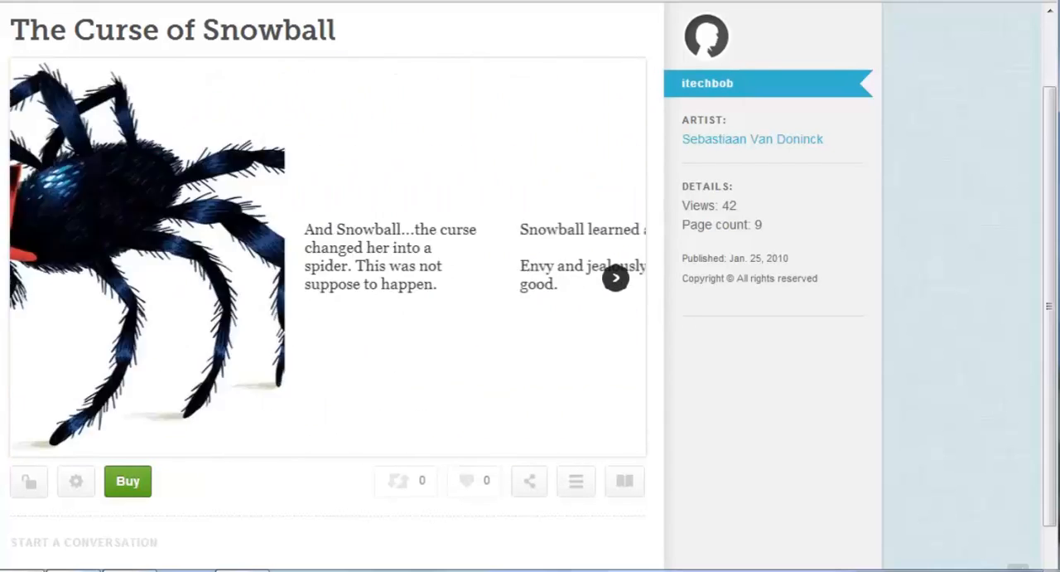
{"action": "left_click", "coordinate": [615, 277]}
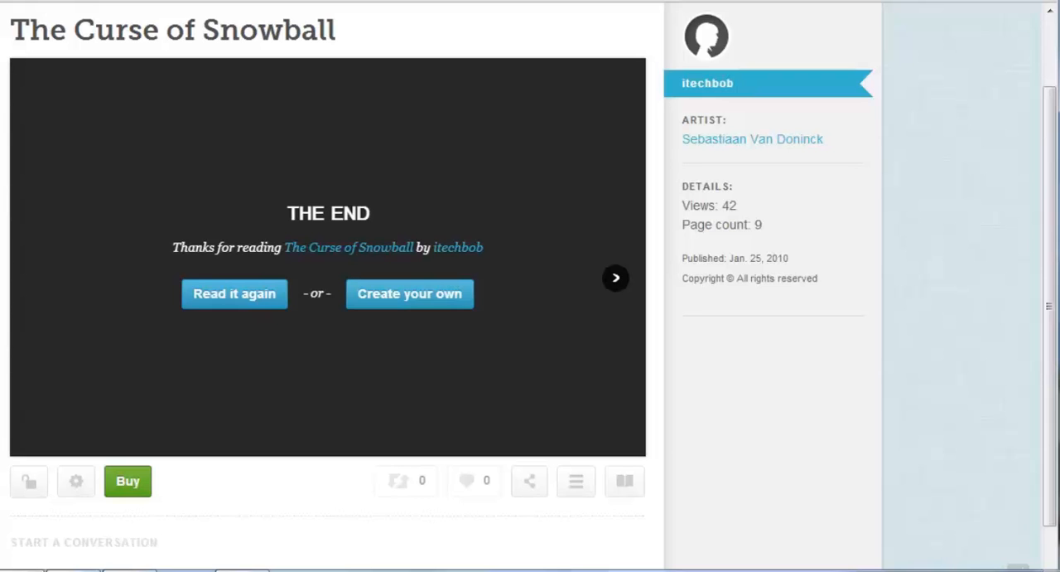
- Open the story's sharing options and set the embed code size to Large (839x526)
{"action": "mouse_move", "coordinate": [334, 445]}
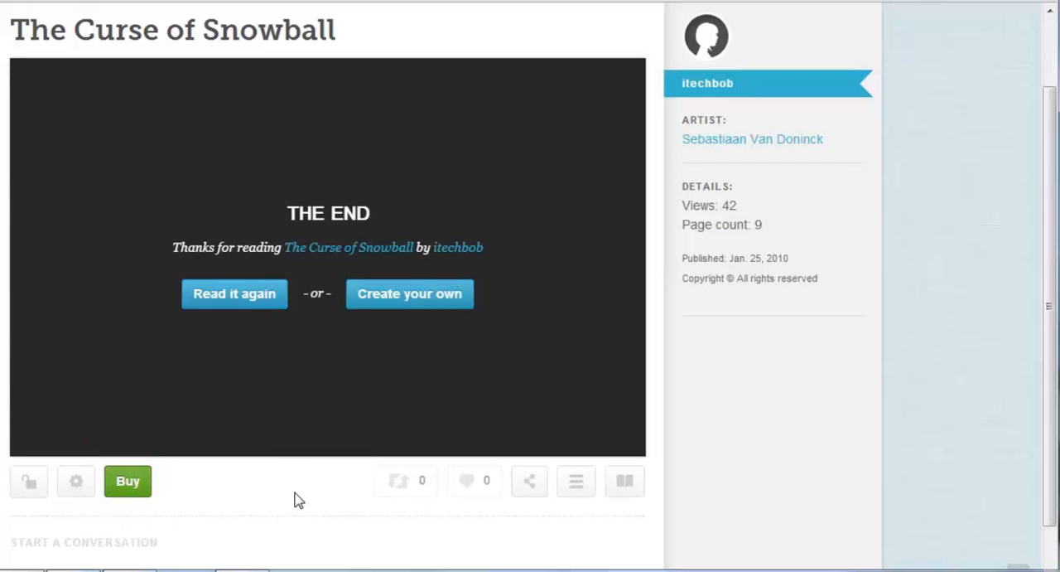
{"action": "left_click", "coordinate": [533, 483]}
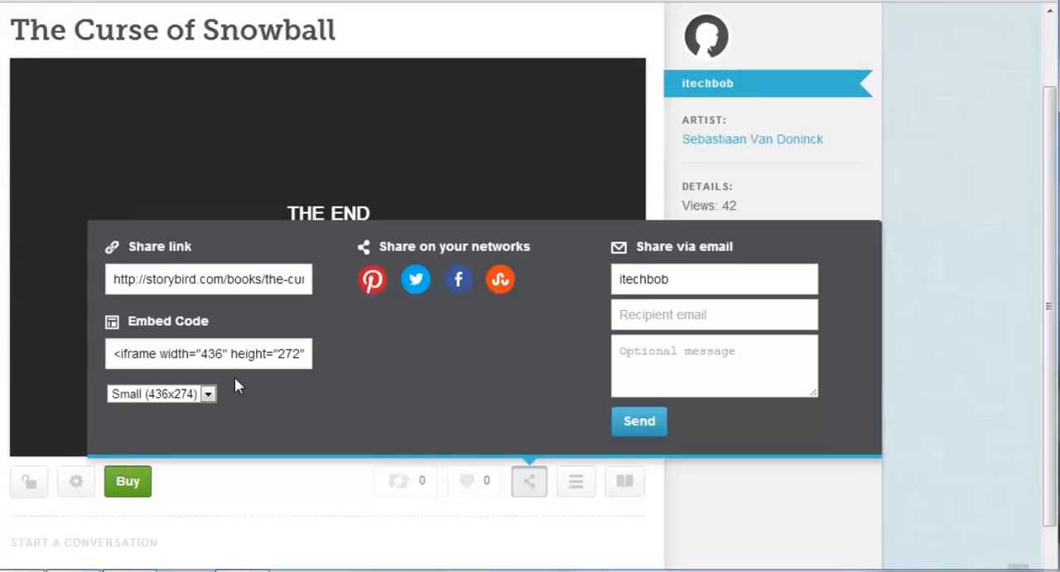
{"action": "left_click", "coordinate": [209, 395]}
{"action": "left_click", "coordinate": [186, 445]}
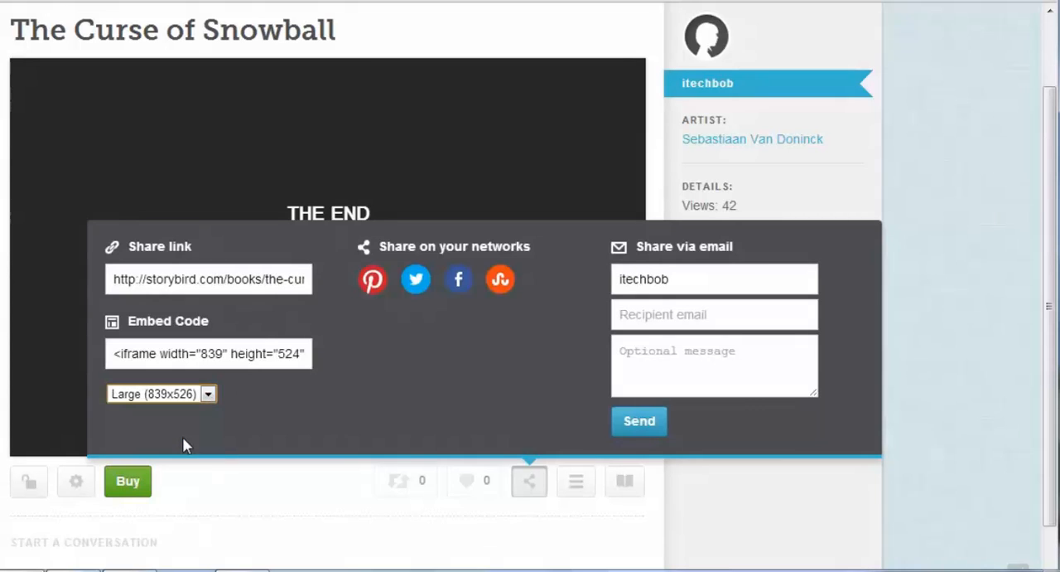